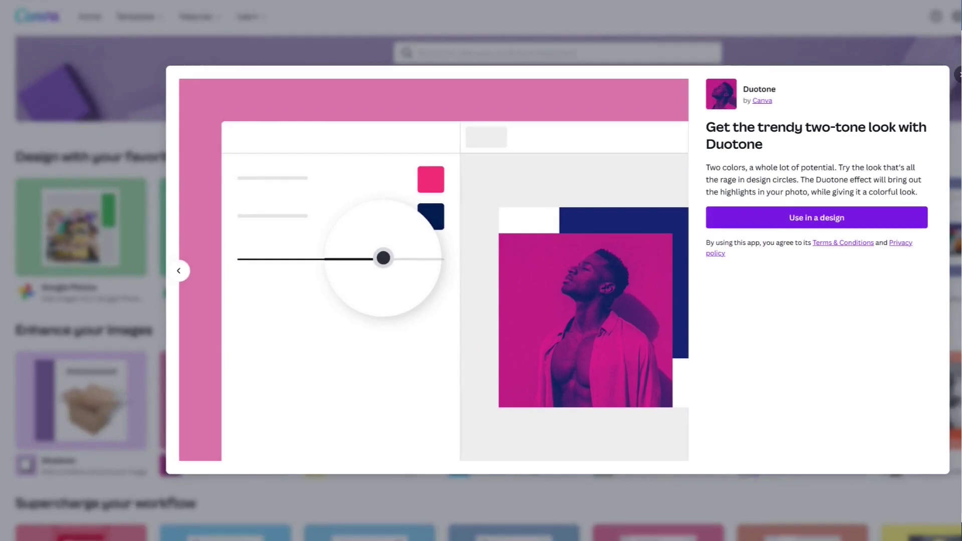
- Dismiss the Duotone app details to get back to the apps listing
{"action": "key", "text": "Escape"}
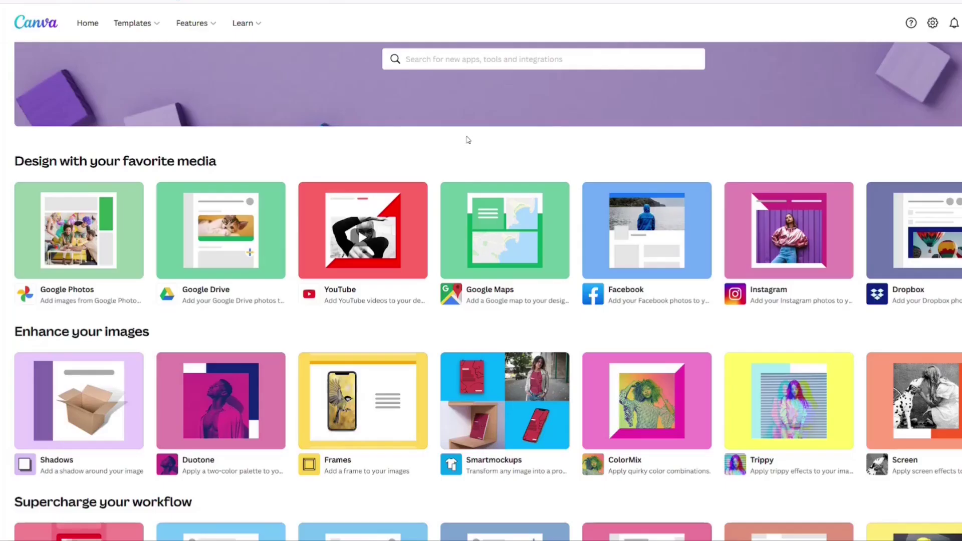
- Scroll down through the apps page on the way back to Canva Home
{"action": "scroll", "coordinate": [467, 139], "scroll_direction": "down", "scroll_amount": 3}
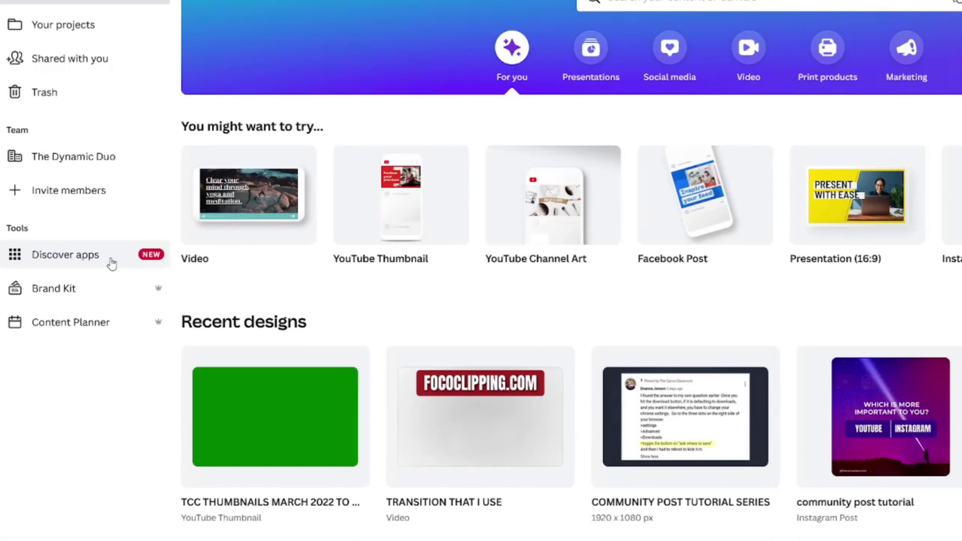
- From Discover apps, filter to Photo editing and open the Duotone app details
{"action": "left_click", "coordinate": [111, 260]}
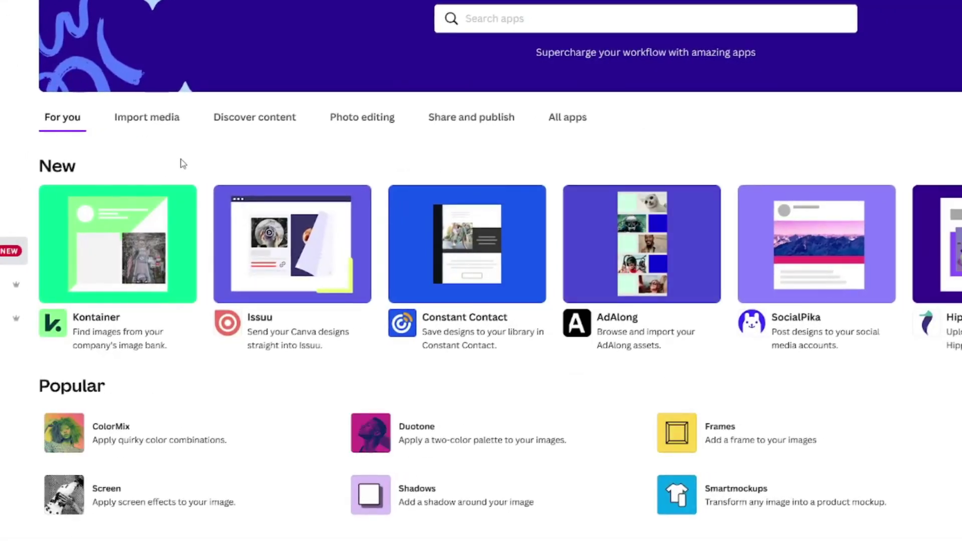
{"action": "scroll", "coordinate": [183, 163], "scroll_direction": "down", "scroll_amount": 3}
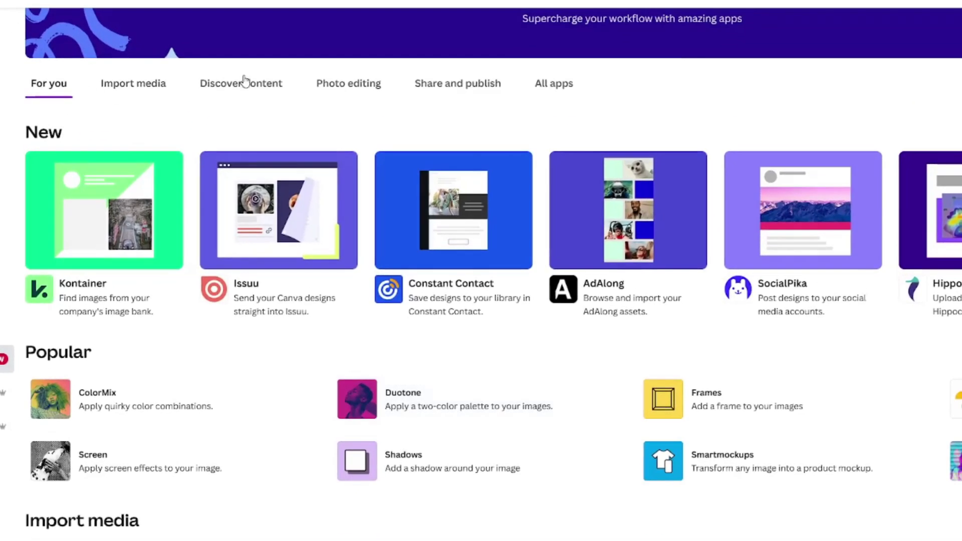
{"action": "left_click", "coordinate": [344, 86]}
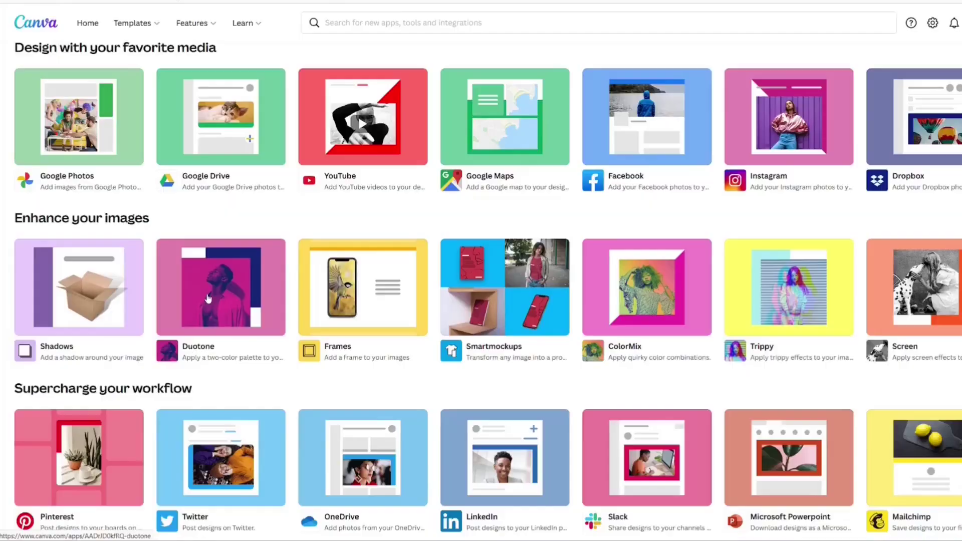
{"action": "left_click", "coordinate": [215, 286]}
- Use Duotone in a new 1080 × 1080 Instagram Post design, found by searching 'insta'
{"action": "left_click", "coordinate": [592, 271]}
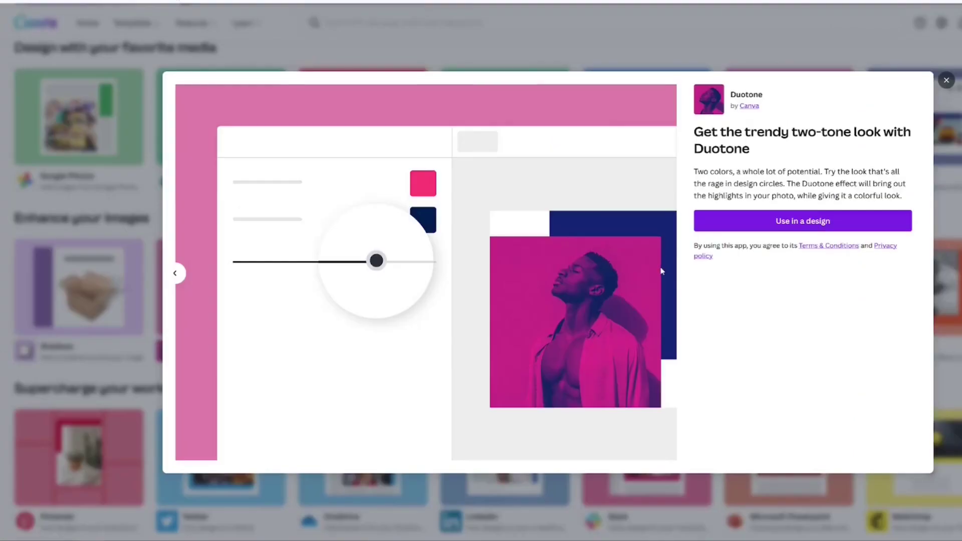
{"action": "left_click", "coordinate": [824, 228]}
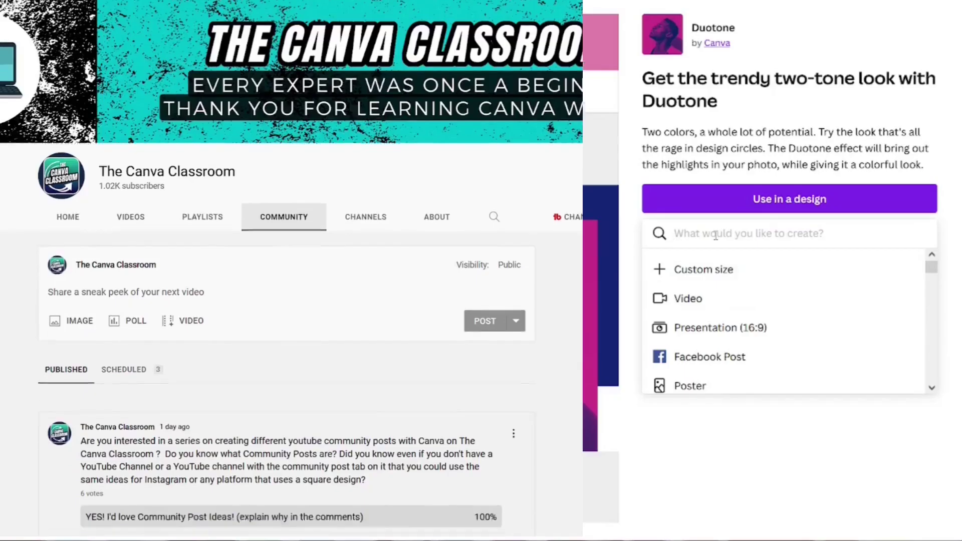
{"action": "type", "text": "insta"}
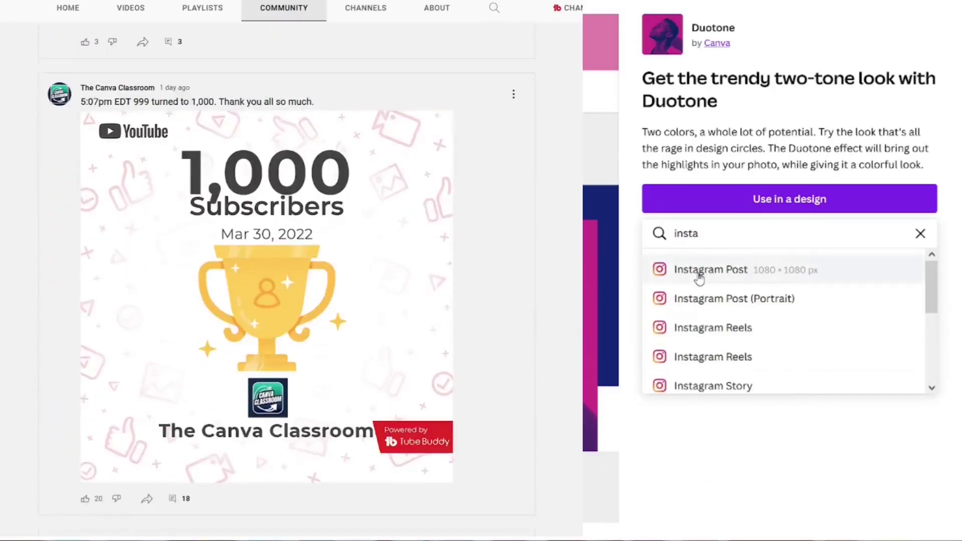
{"action": "left_click", "coordinate": [698, 273]}
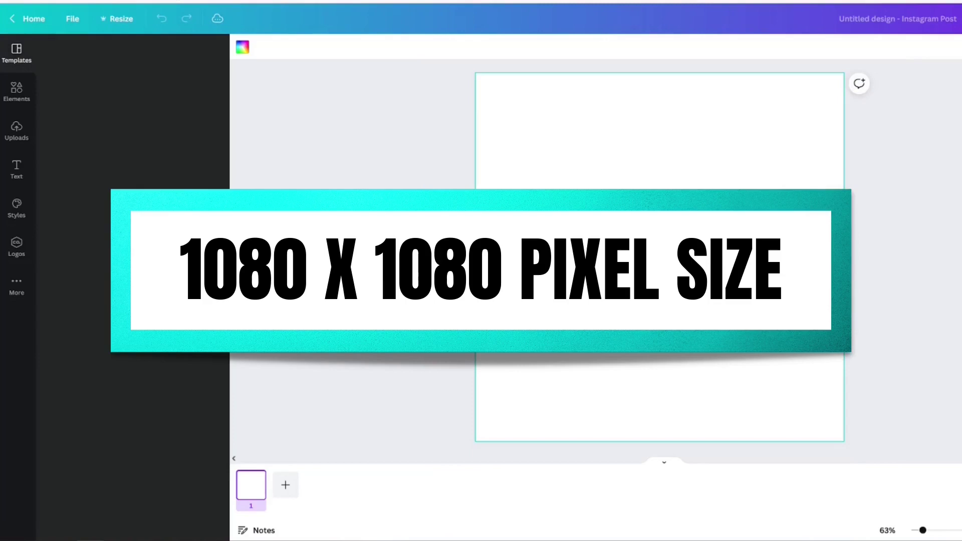
- After trying Blush and Mint Choc, apply the green Myrtle duotone to the red-cap photo
{"action": "left_click", "coordinate": [258, 46]}
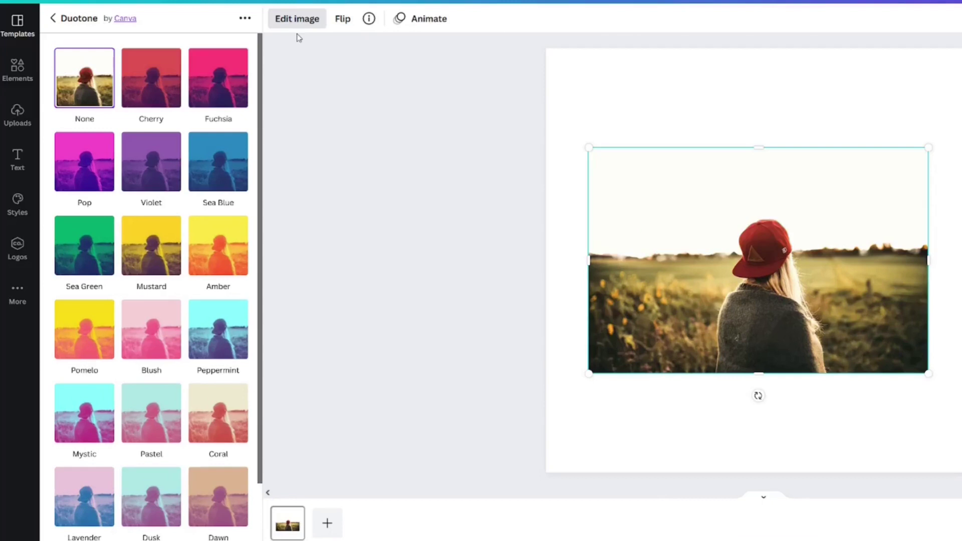
{"action": "scroll", "coordinate": [166, 211], "scroll_direction": "down", "scroll_amount": 3}
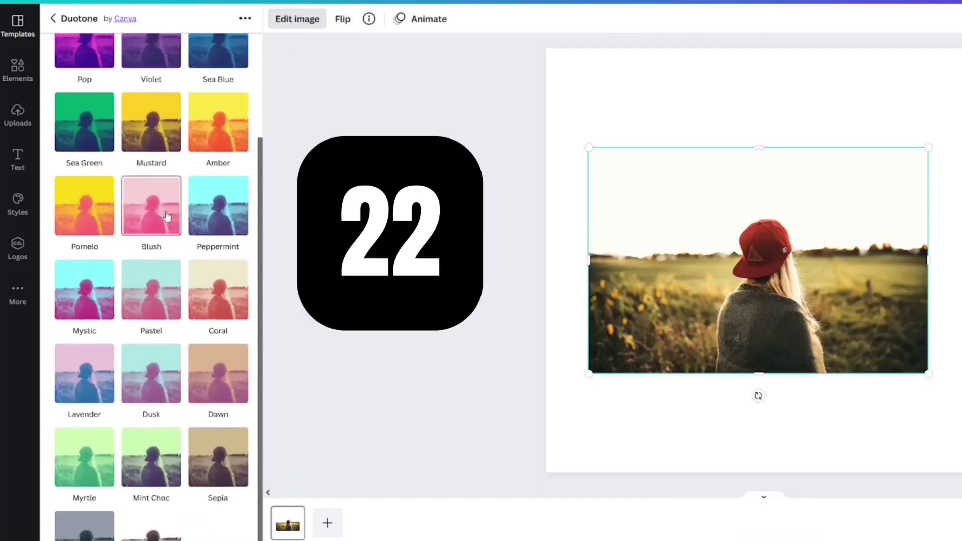
{"action": "scroll", "coordinate": [167, 216], "scroll_direction": "up", "scroll_amount": 3}
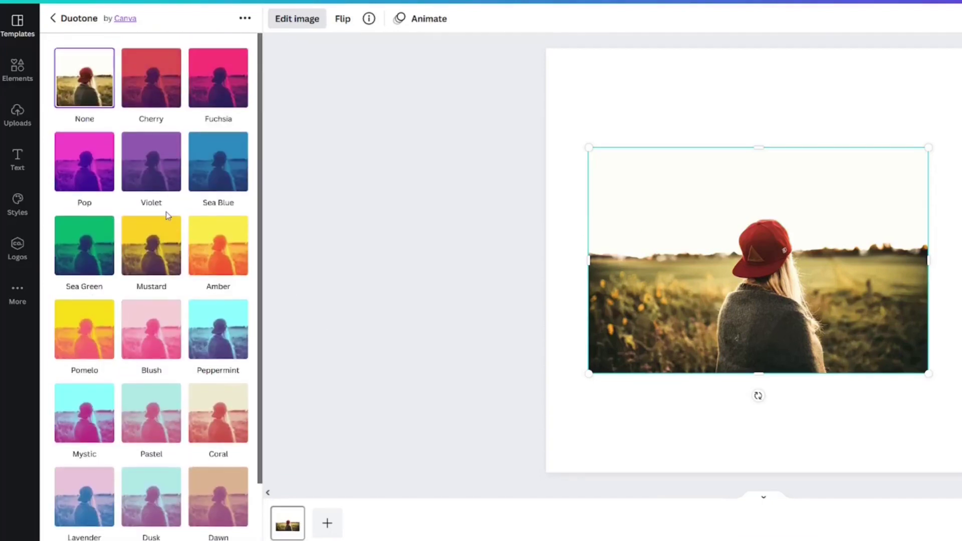
{"action": "scroll", "coordinate": [166, 211], "scroll_direction": "down", "scroll_amount": 3}
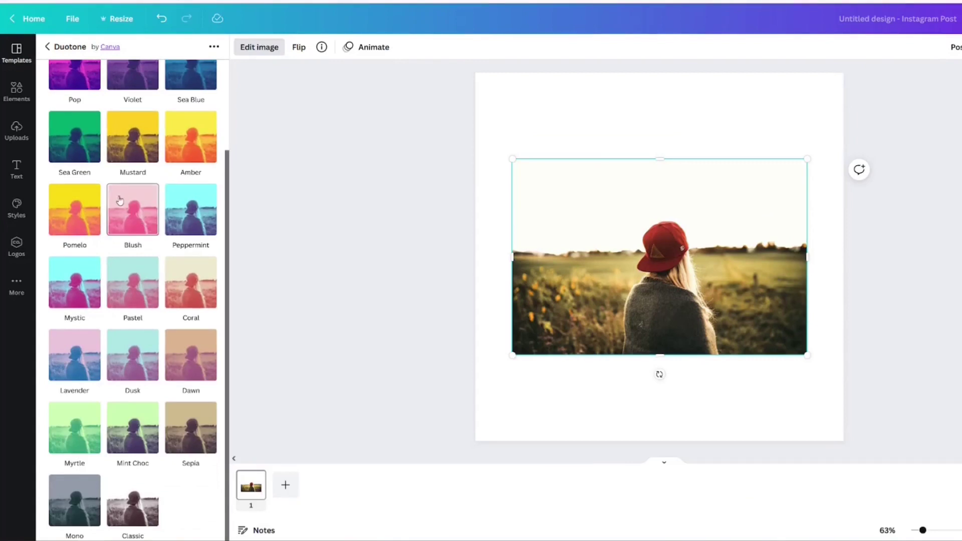
{"action": "left_click", "coordinate": [131, 213]}
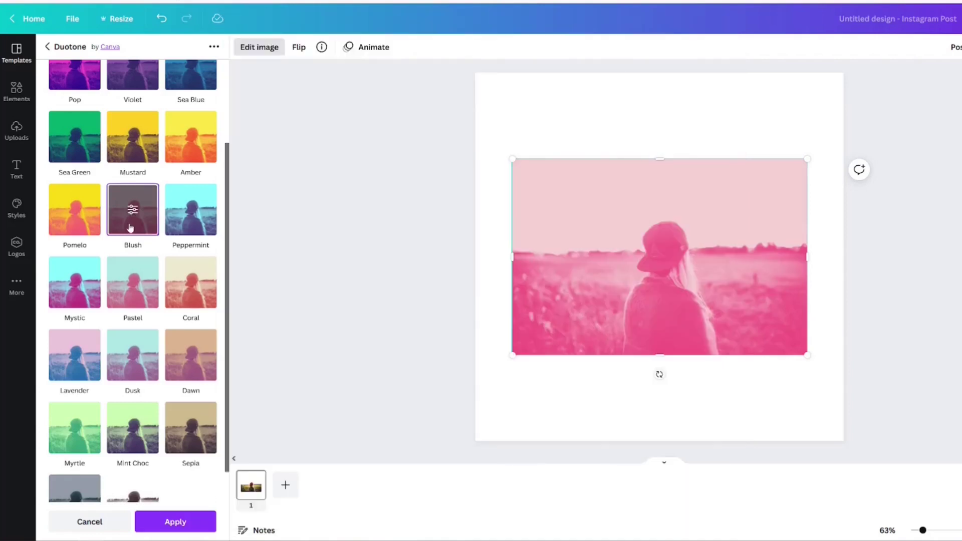
{"action": "scroll", "coordinate": [110, 396], "scroll_direction": "down", "scroll_amount": 1}
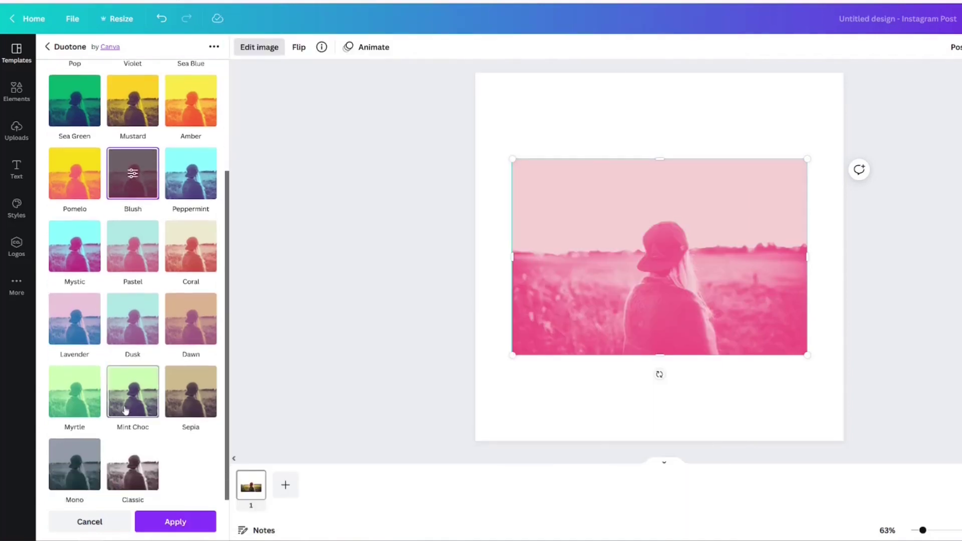
{"action": "left_click", "coordinate": [128, 398]}
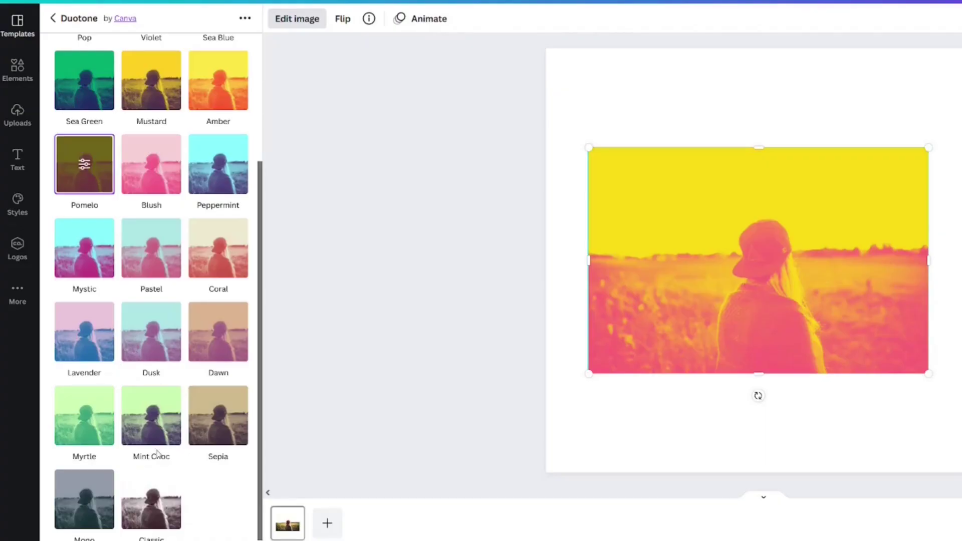
{"action": "left_click", "coordinate": [99, 432]}
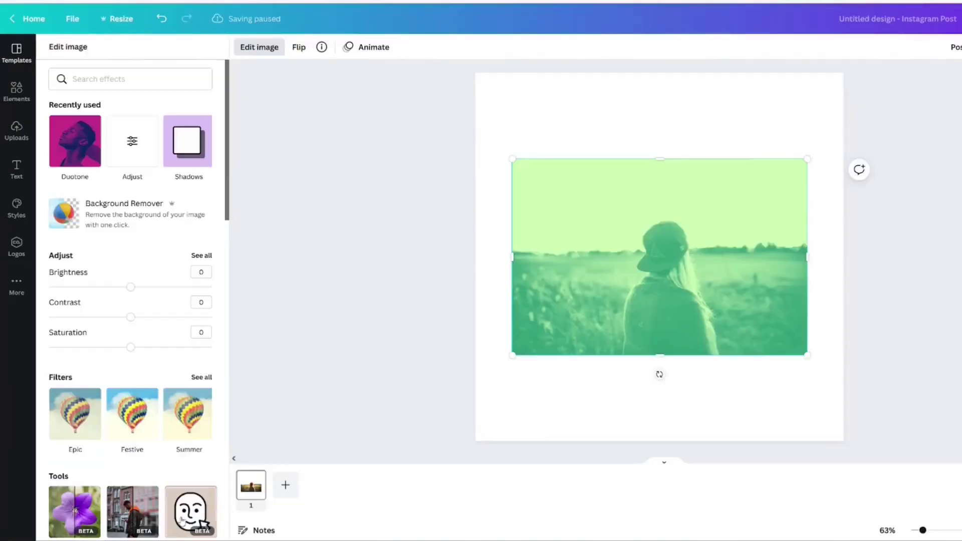
- Deselect the Myrtle-tinted photo to finish editing it
{"action": "left_click", "coordinate": [355, 253]}
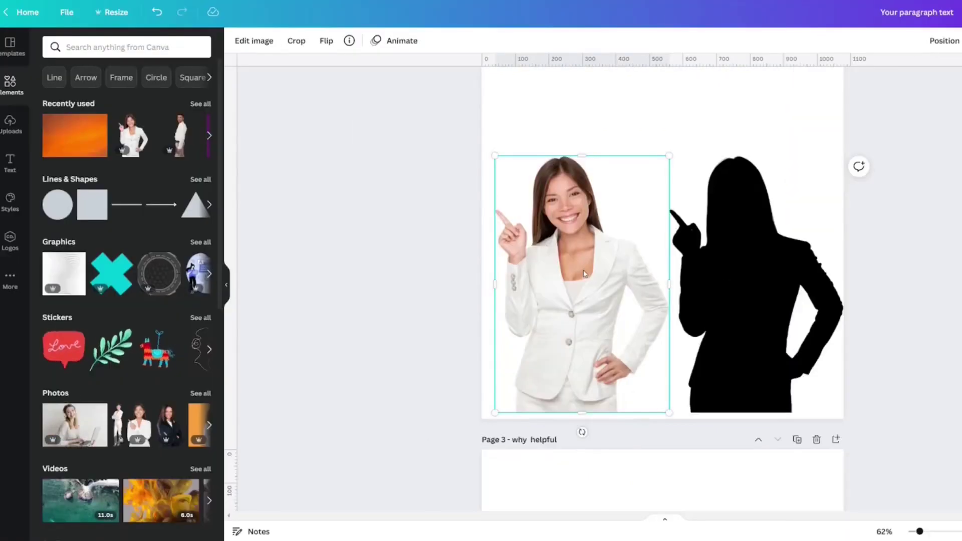
- Select only the woman's photo and apply the Cherry duotone, found by searching 'DUO'
{"action": "left_click", "coordinate": [664, 287], "text": "shift"}
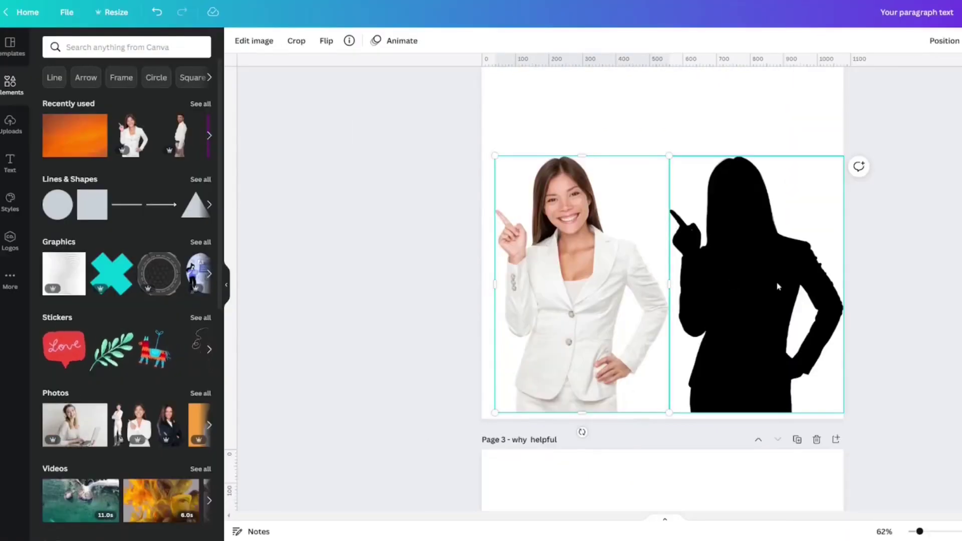
{"action": "left_click", "coordinate": [778, 286], "text": "shift"}
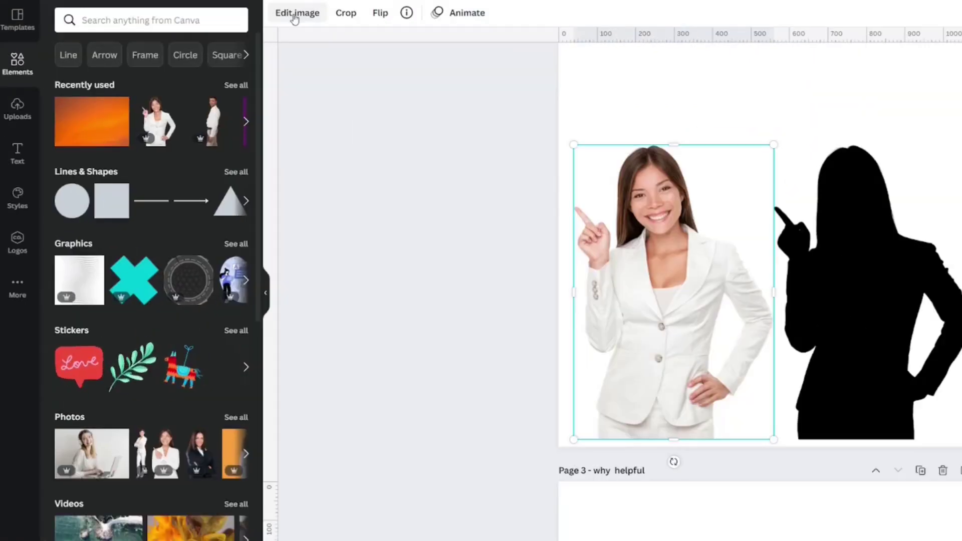
{"action": "left_click", "coordinate": [254, 41]}
{"action": "left_click", "coordinate": [153, 44]}
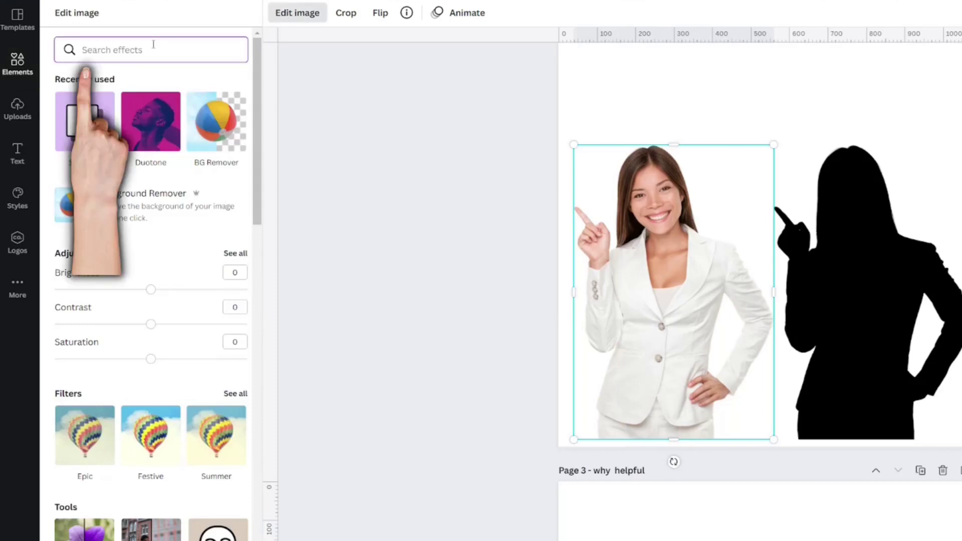
{"action": "type", "text": "DUO"}
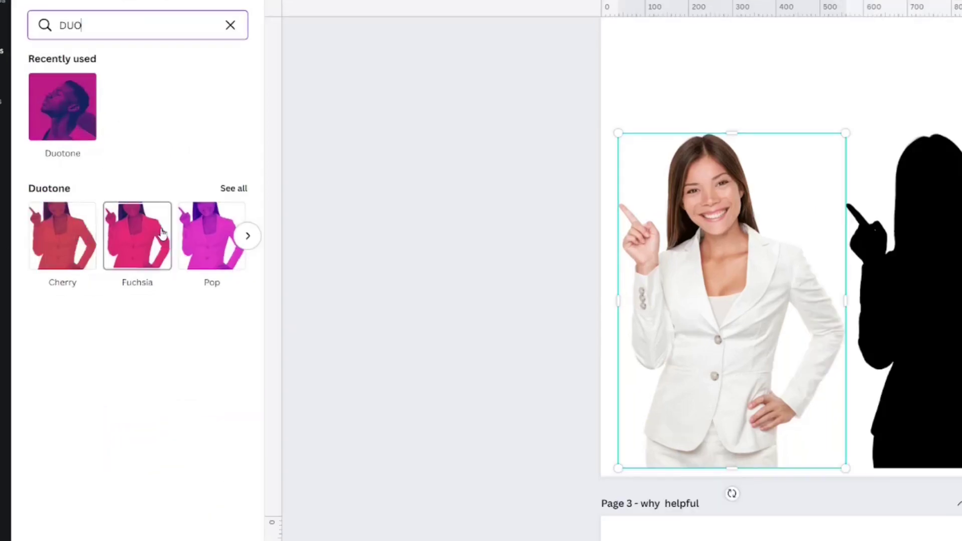
{"action": "left_click", "coordinate": [150, 235]}
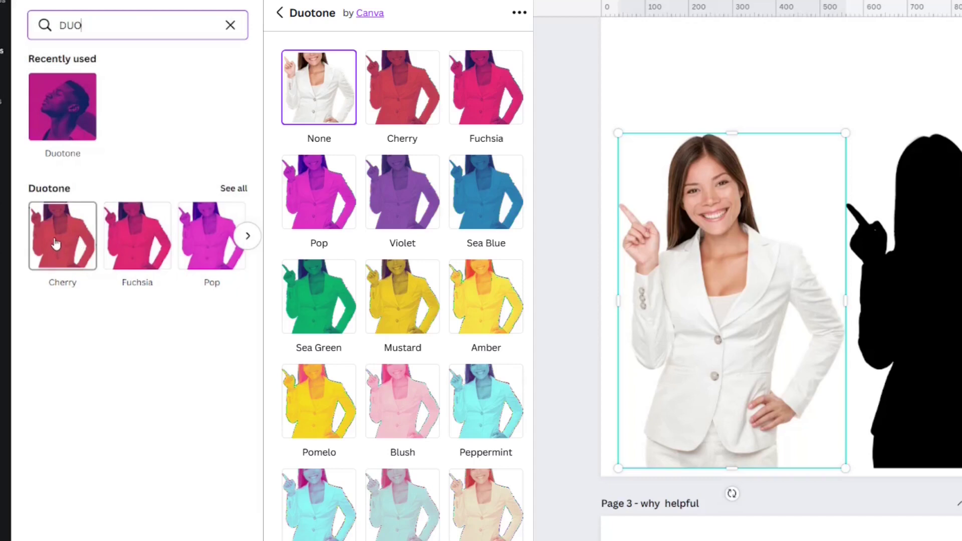
{"action": "left_click", "coordinate": [55, 245]}
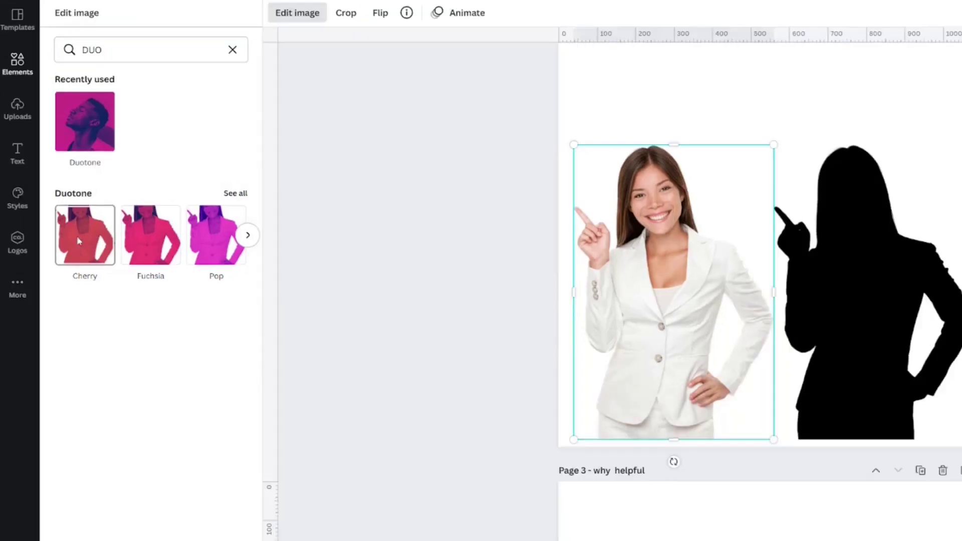
{"action": "left_click", "coordinate": [78, 241]}
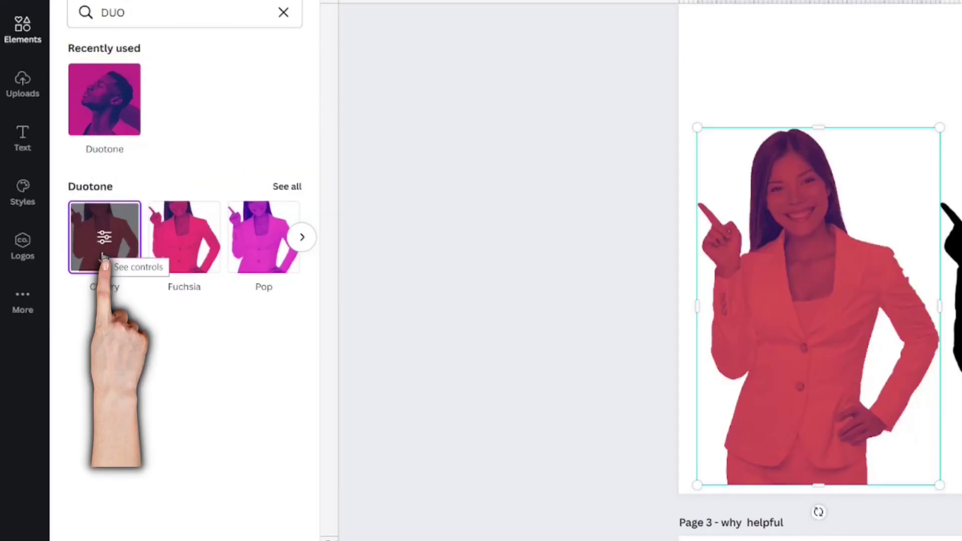
- Experiment with black and yellow highlight and shadow colours for the Cherry duotone
{"action": "left_click", "coordinate": [102, 257]}
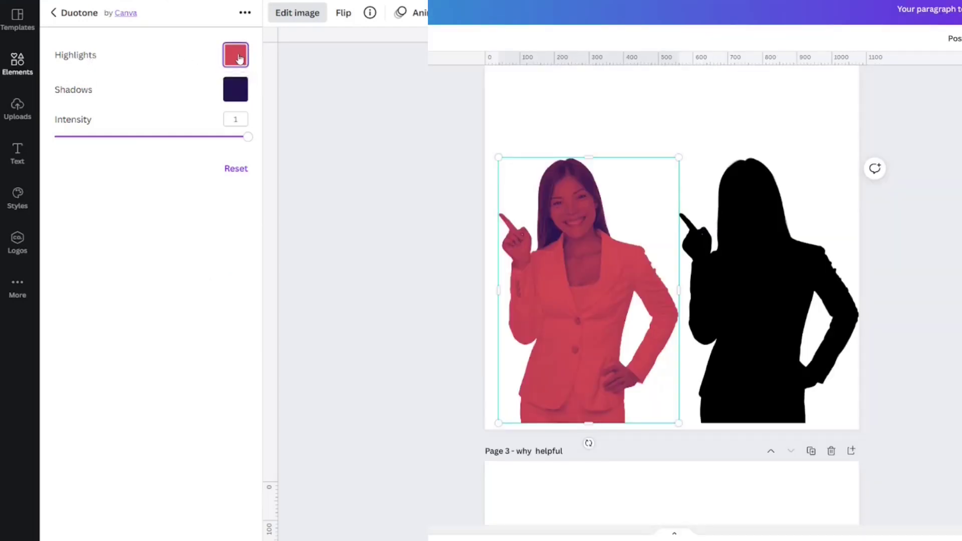
{"action": "left_click", "coordinate": [239, 58]}
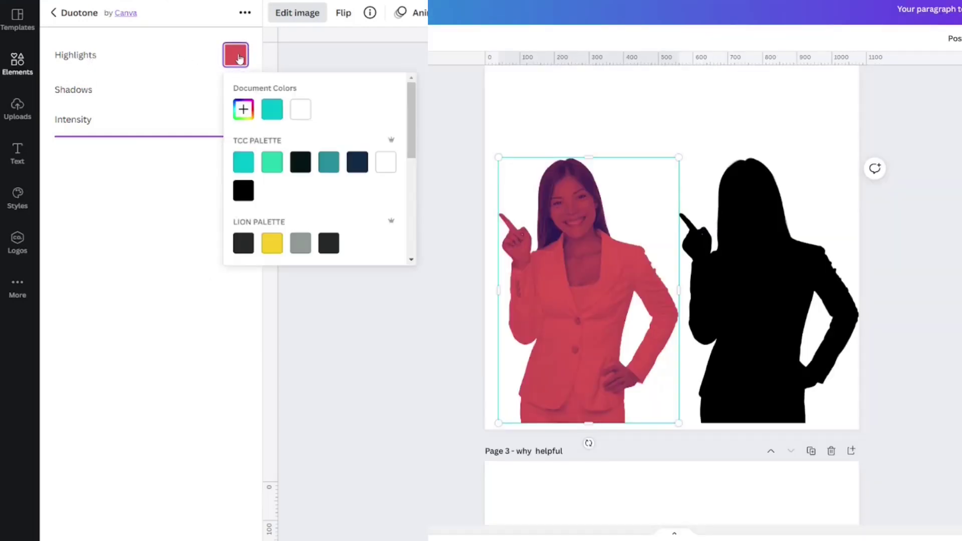
{"action": "left_click", "coordinate": [241, 194]}
{"action": "left_click", "coordinate": [146, 67]}
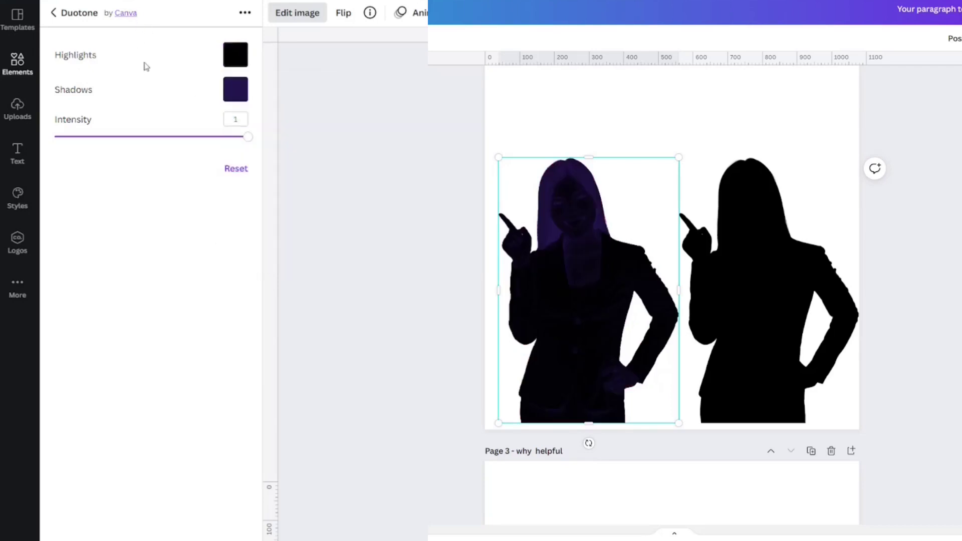
{"action": "left_click", "coordinate": [237, 96]}
{"action": "left_click", "coordinate": [245, 225]}
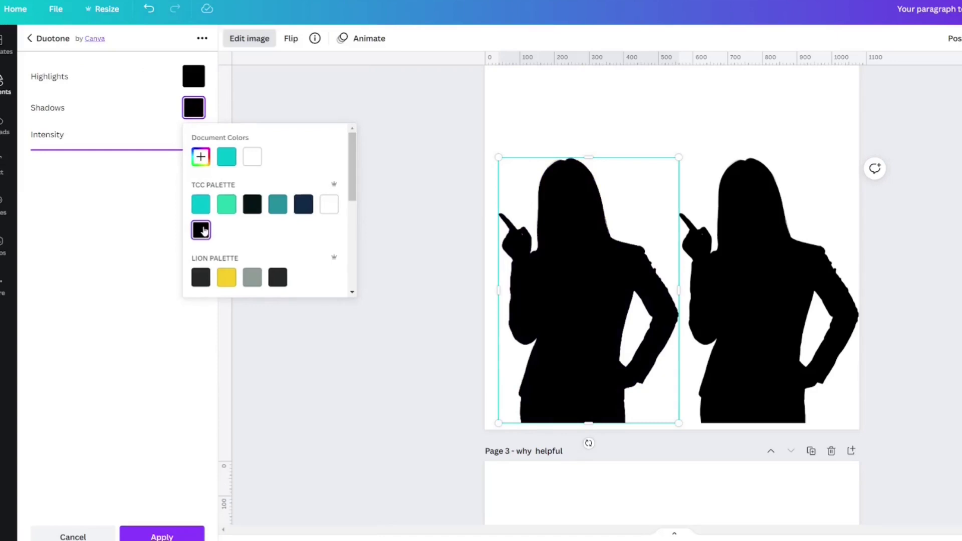
{"action": "left_click", "coordinate": [226, 277]}
{"action": "left_click", "coordinate": [194, 75]}
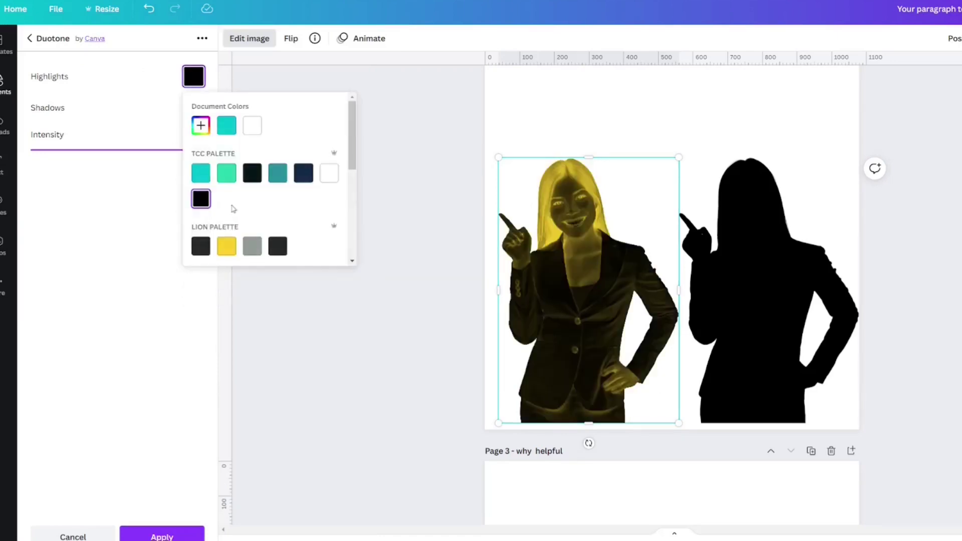
{"action": "left_click", "coordinate": [224, 248]}
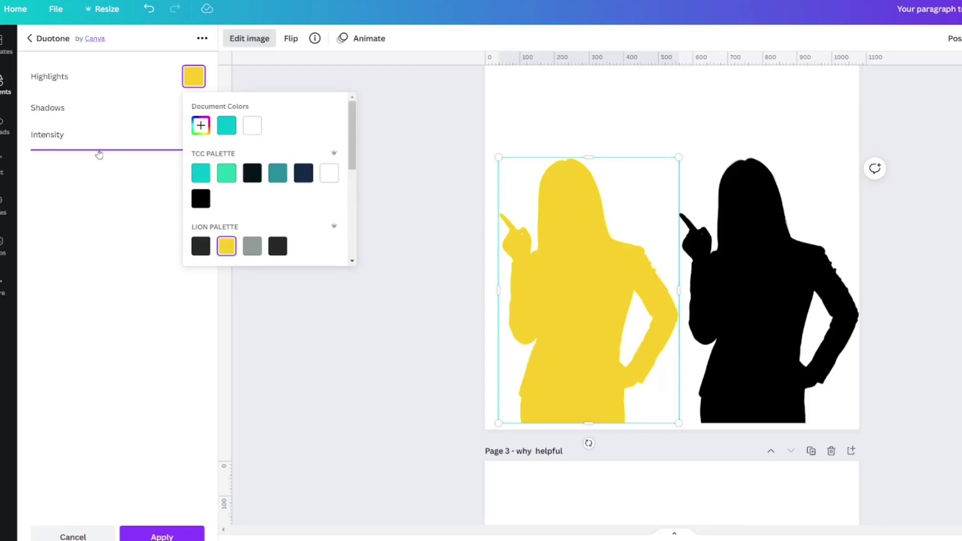
- Weaken the pink tint to about 0.25 intensity, apply it, and enlarge the photo
{"action": "mouse_move", "coordinate": [85, 151]}
{"action": "left_mouse_down"}
{"action": "mouse_move", "coordinate": [100, 151]}
{"action": "mouse_move", "coordinate": [66, 151]}
{"action": "mouse_move", "coordinate": [86, 138]}
{"action": "mouse_move", "coordinate": [67, 138]}
{"action": "mouse_move", "coordinate": [89, 141]}
{"action": "left_mouse_up"}
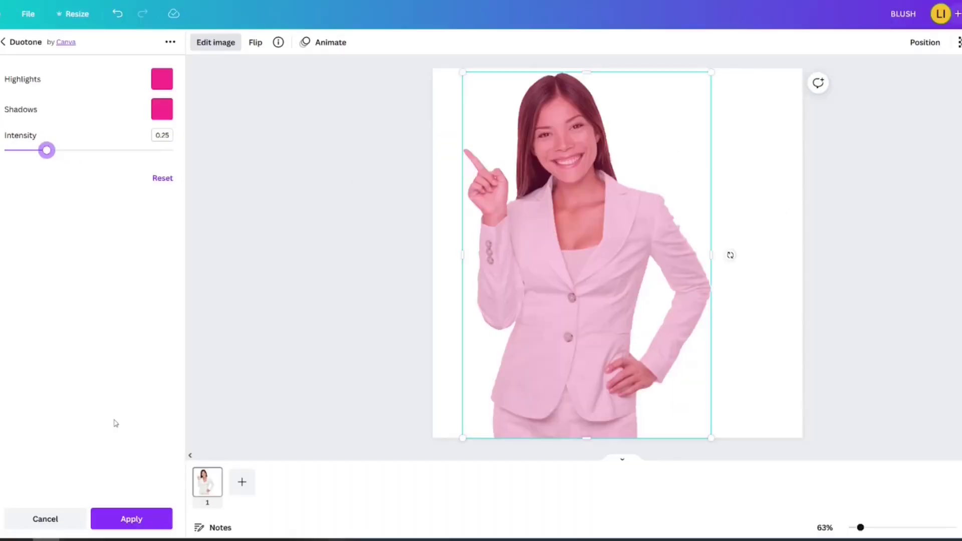
{"action": "left_click", "coordinate": [130, 520]}
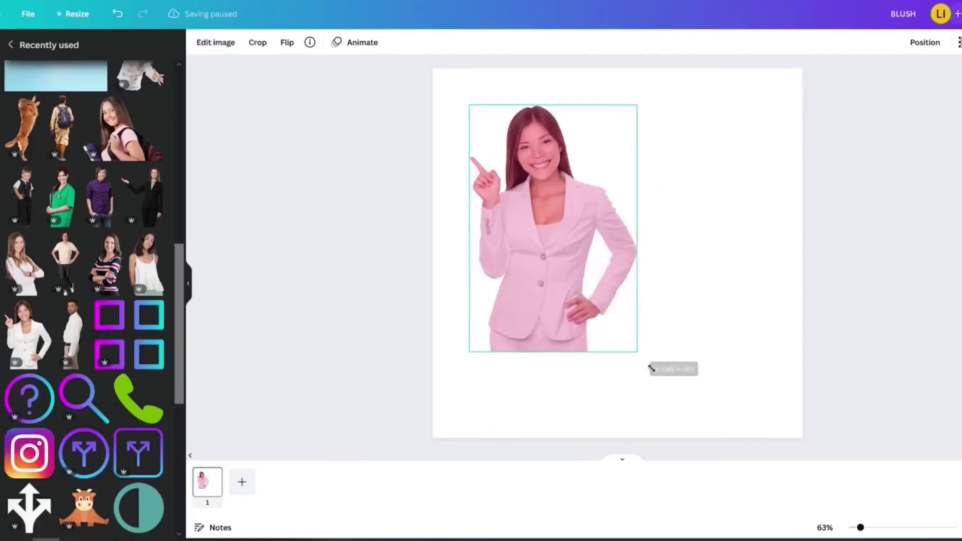
{"action": "left_click_drag", "start_coordinate": [650, 367], "coordinate": [790, 519]}
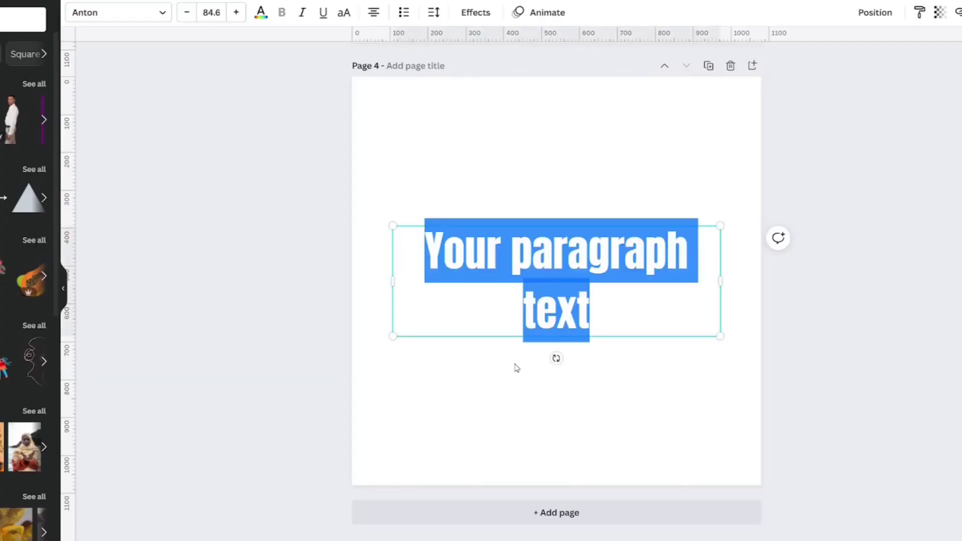
- Replace the placeholder with 'TEXT EFFECT' and enlarge the text
{"action": "type", "text": "TESX"}
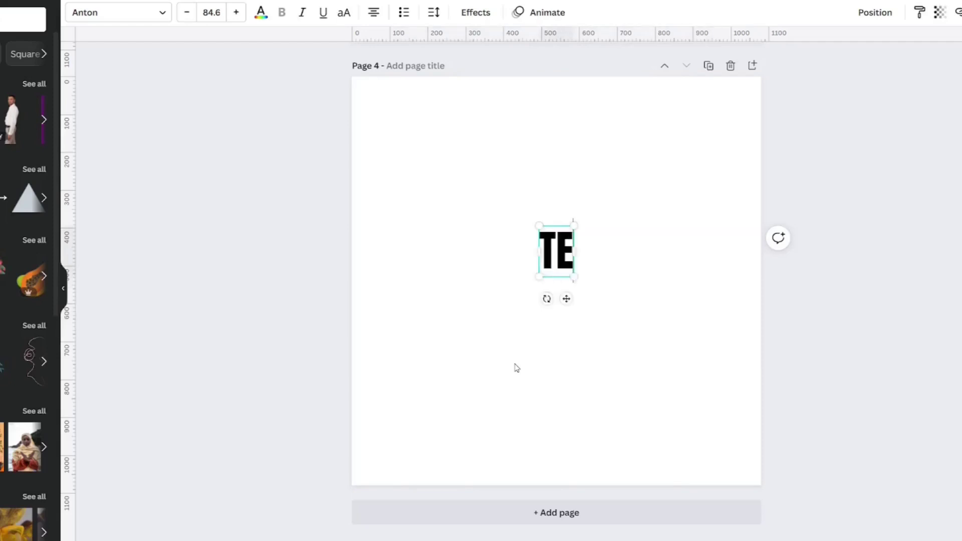
{"action": "key", "text": "BackSpace"}
{"action": "key", "text": "BackSpace"}
{"action": "type", "text": "XT EFFECT"}
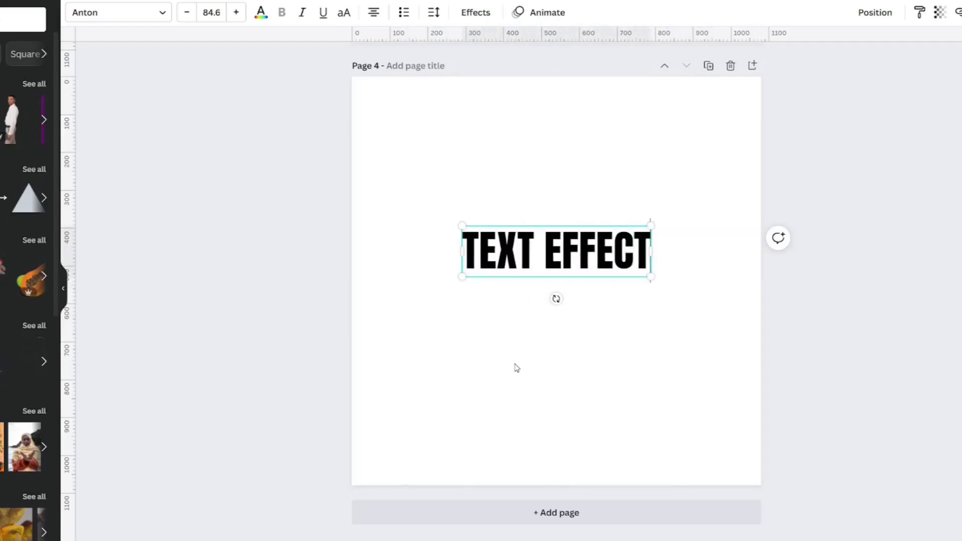
{"action": "left_click_drag", "start_coordinate": [462, 276], "coordinate": [423, 287]}
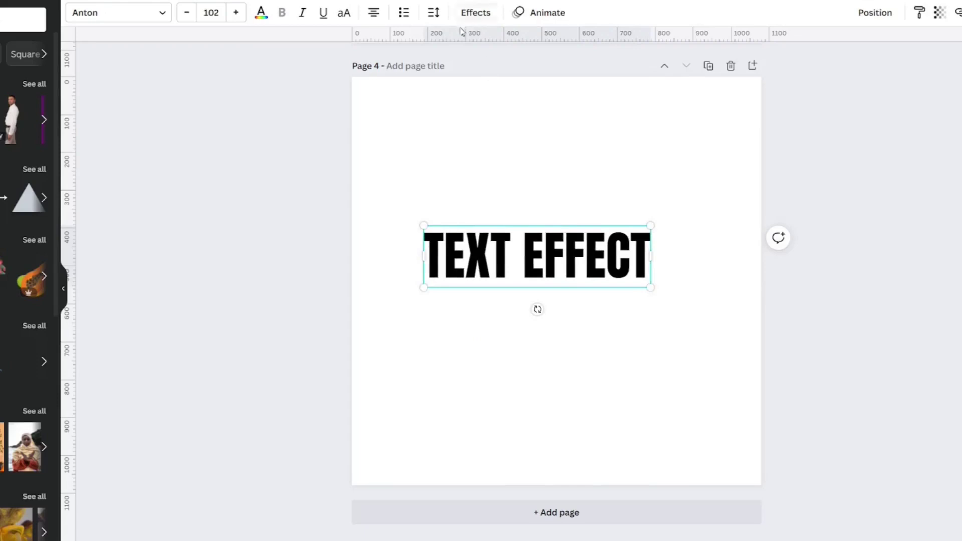
- Add a black Background effect with Roundness 0 and Spread 18, and make the letters white
{"action": "left_click", "coordinate": [472, 14]}
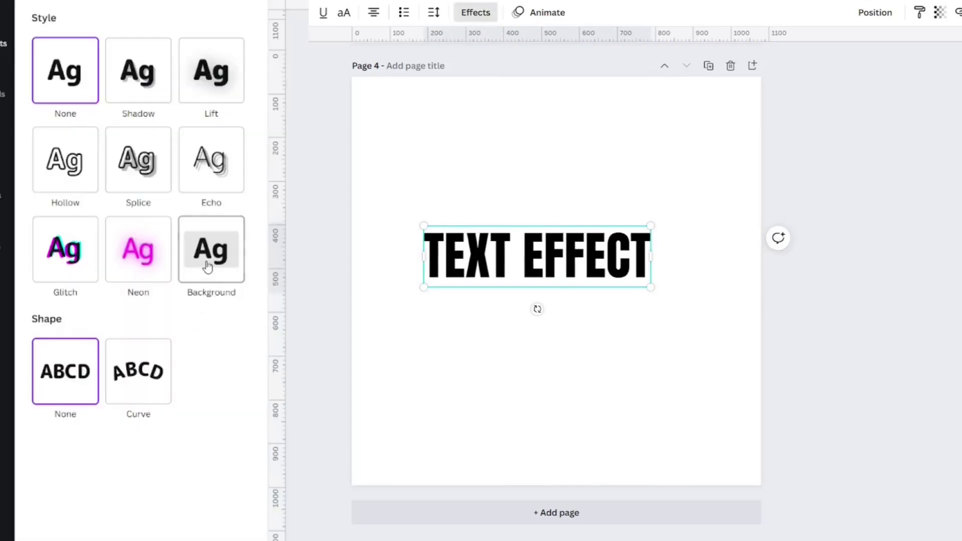
{"action": "left_click", "coordinate": [196, 293]}
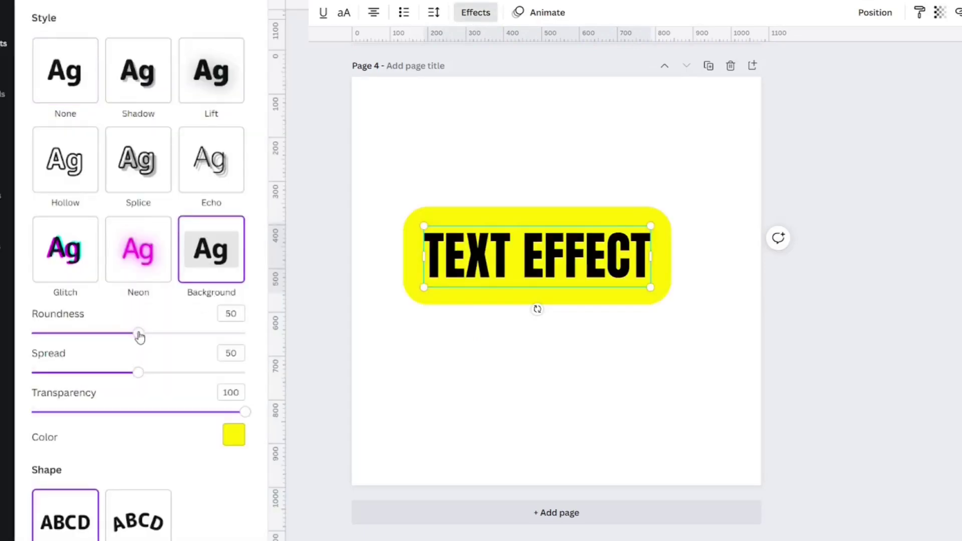
{"action": "left_click_drag", "start_coordinate": [139, 336], "coordinate": [17, 329]}
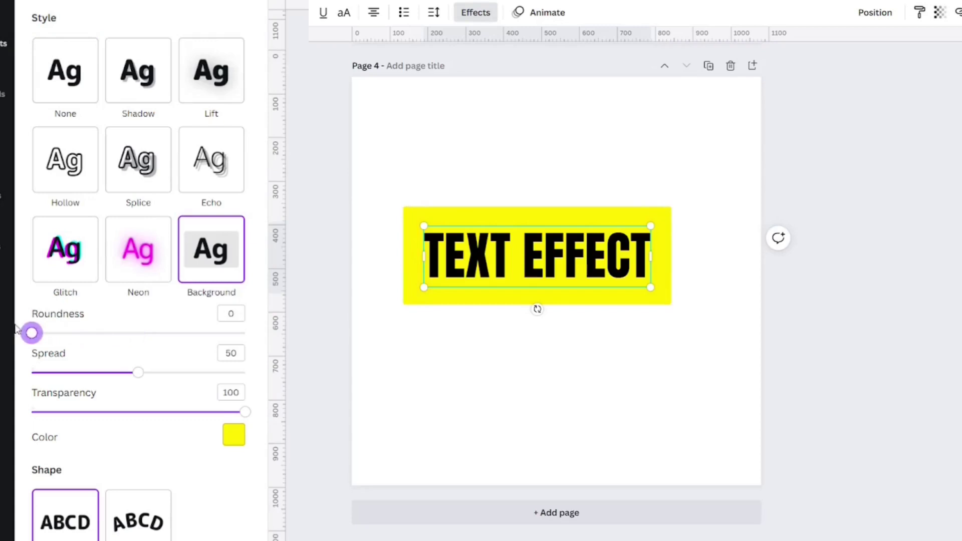
{"action": "left_click", "coordinate": [57, 373]}
{"action": "left_click_drag", "start_coordinate": [61, 379], "coordinate": [71, 380]}
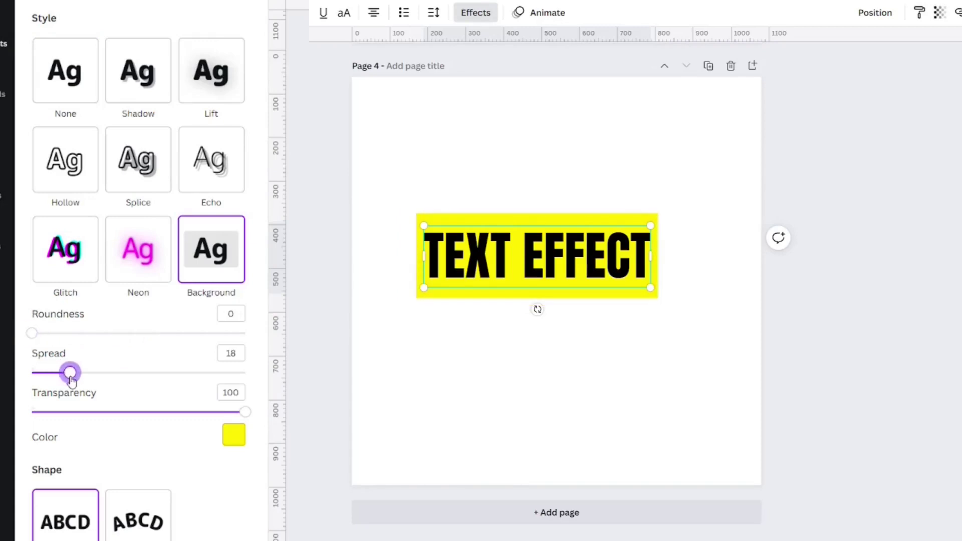
{"action": "left_click", "coordinate": [232, 435]}
{"action": "left_click", "coordinate": [40, 330]}
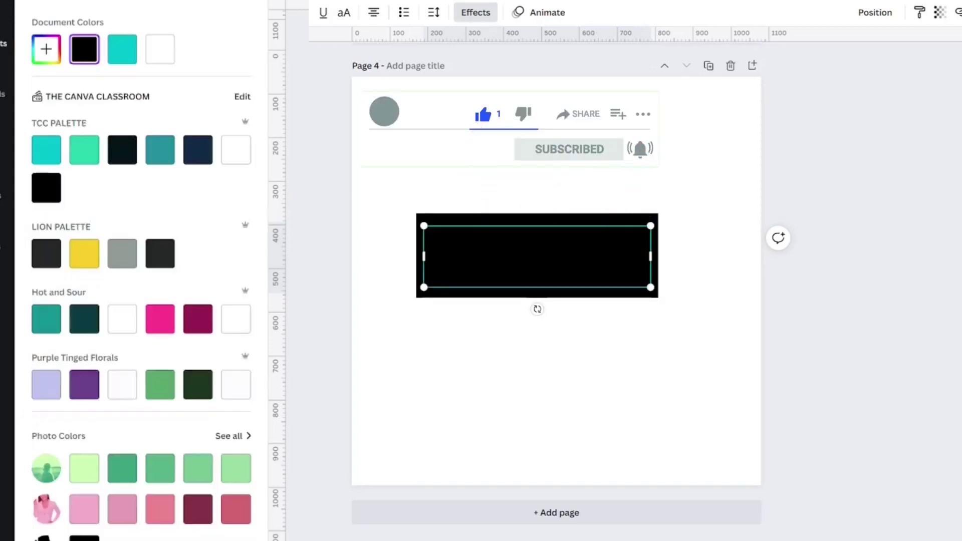
{"action": "left_click", "coordinate": [160, 49]}
{"action": "left_click", "coordinate": [5, 38]}
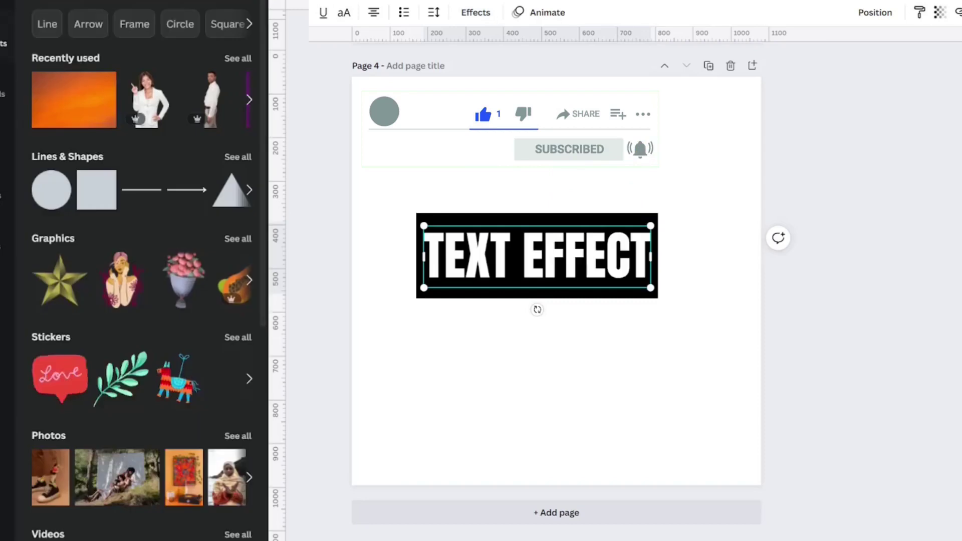
- Shrink the teal square into a band, then delete it
{"action": "left_click", "coordinate": [492, 193]}
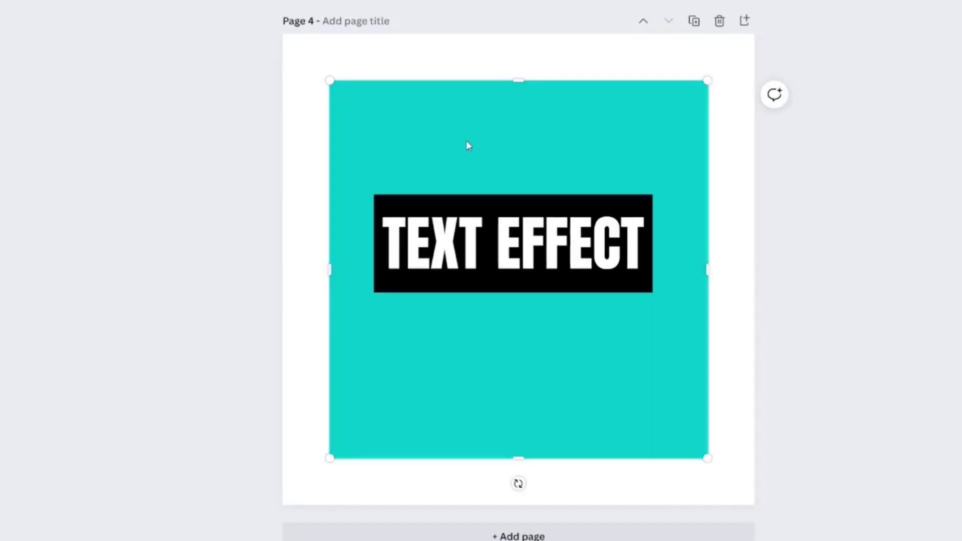
{"action": "left_click_drag", "start_coordinate": [518, 96], "coordinate": [516, 176]}
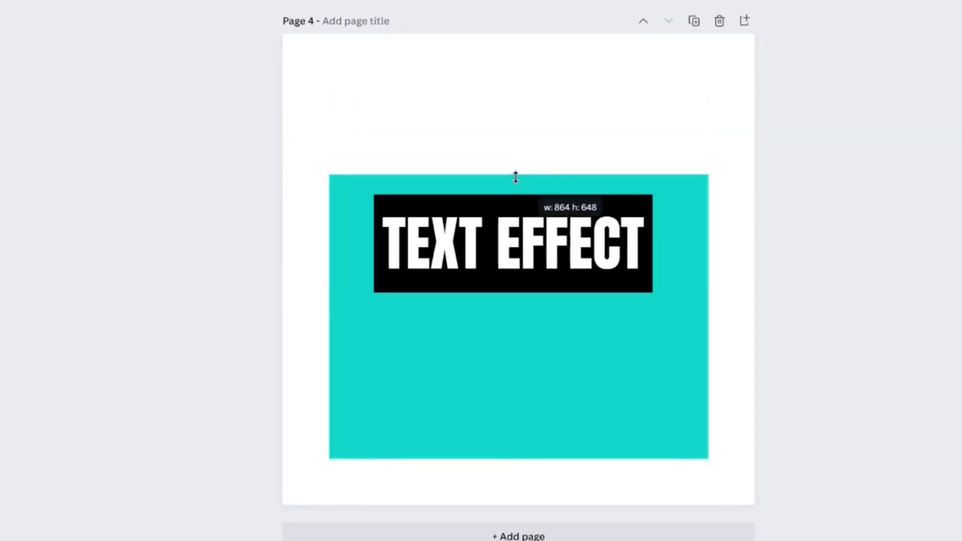
{"action": "left_click_drag", "start_coordinate": [518, 459], "coordinate": [538, 309]}
{"action": "left_click_drag", "start_coordinate": [329, 239], "coordinate": [353, 238]}
{"action": "left_click_drag", "start_coordinate": [687, 240], "coordinate": [674, 240]}
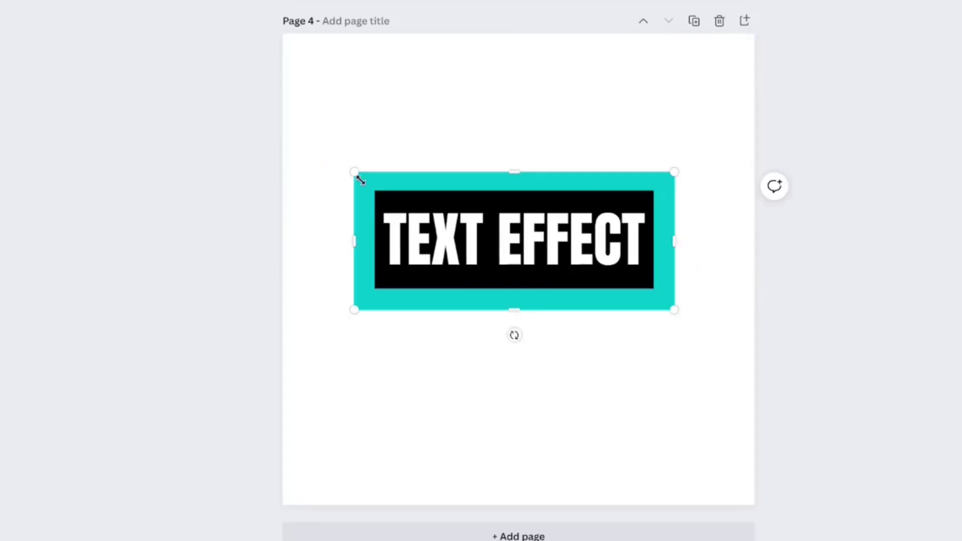
{"action": "key", "text": "Delete"}
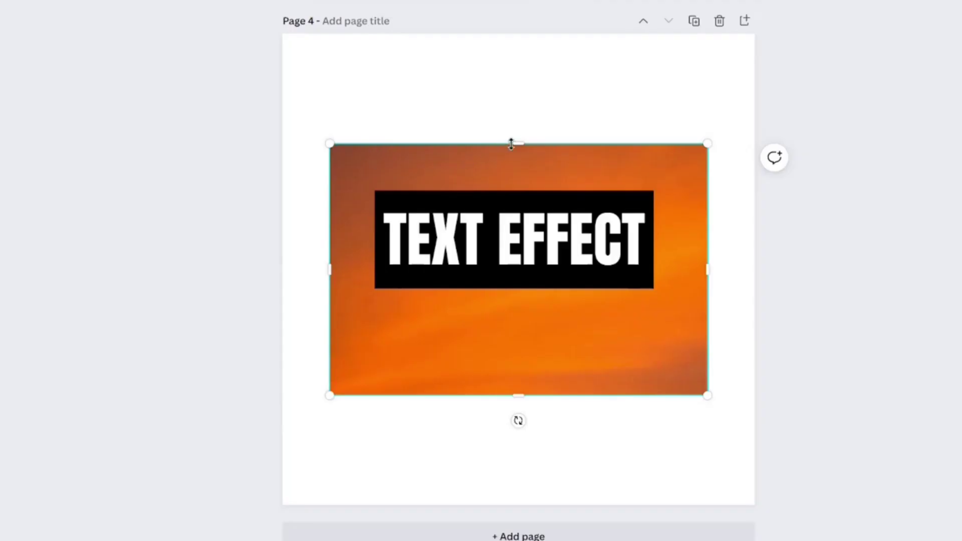
- Crop the orange image into a band behind the label and apply the Cherry duotone
{"action": "left_click_drag", "start_coordinate": [511, 144], "coordinate": [516, 173]}
{"action": "left_click_drag", "start_coordinate": [503, 395], "coordinate": [503, 301]}
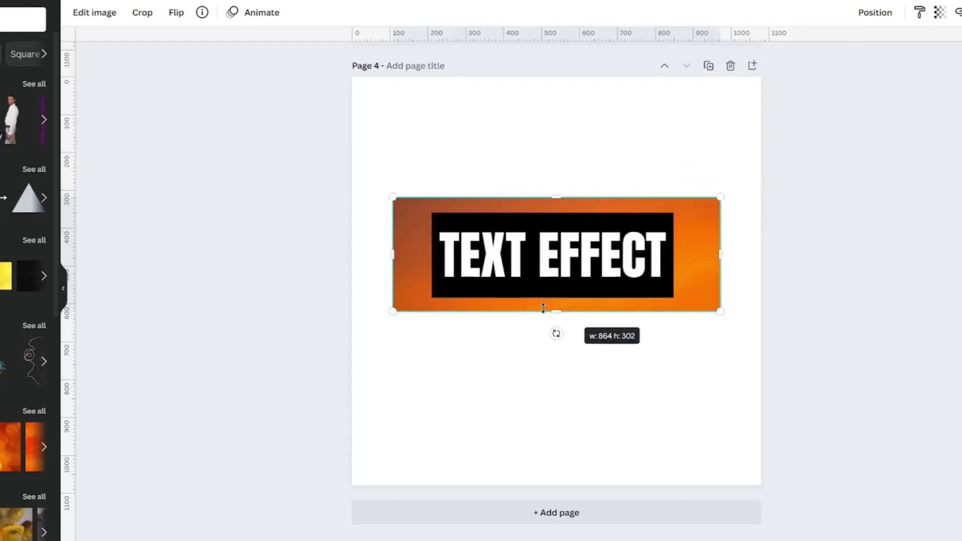
{"action": "left_click", "coordinate": [94, 12]}
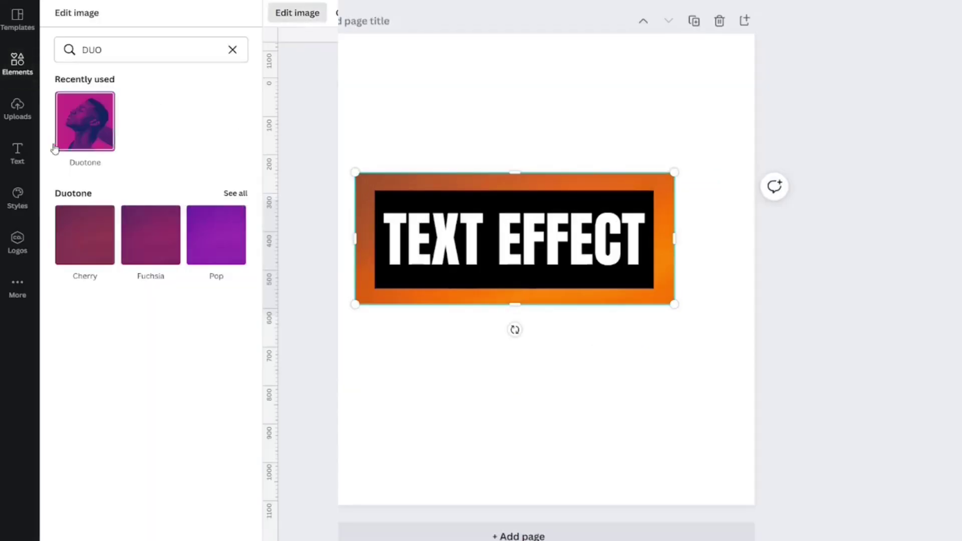
{"action": "left_click", "coordinate": [84, 240]}
- Set both duotone highlights and shadows to teal and apply the effect
{"action": "left_click", "coordinate": [84, 237]}
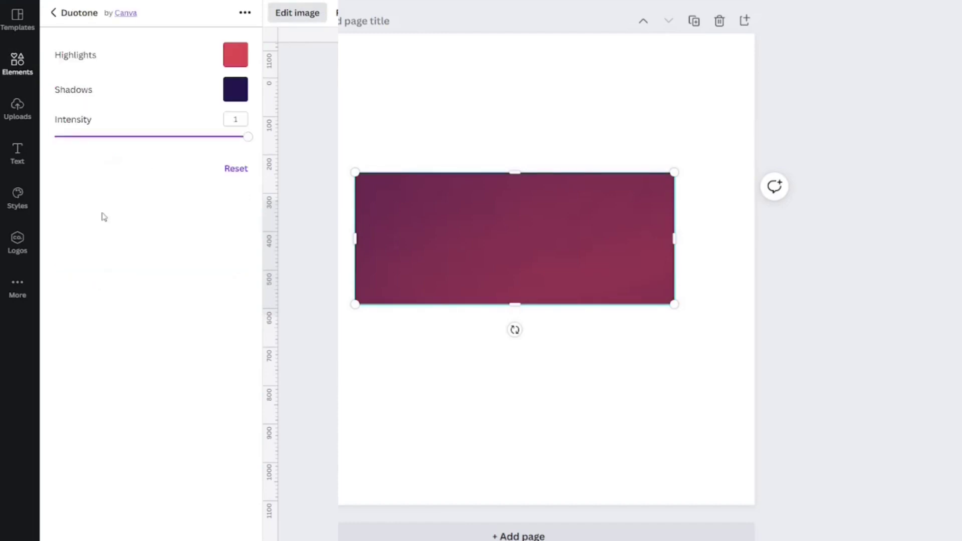
{"action": "left_click", "coordinate": [233, 57]}
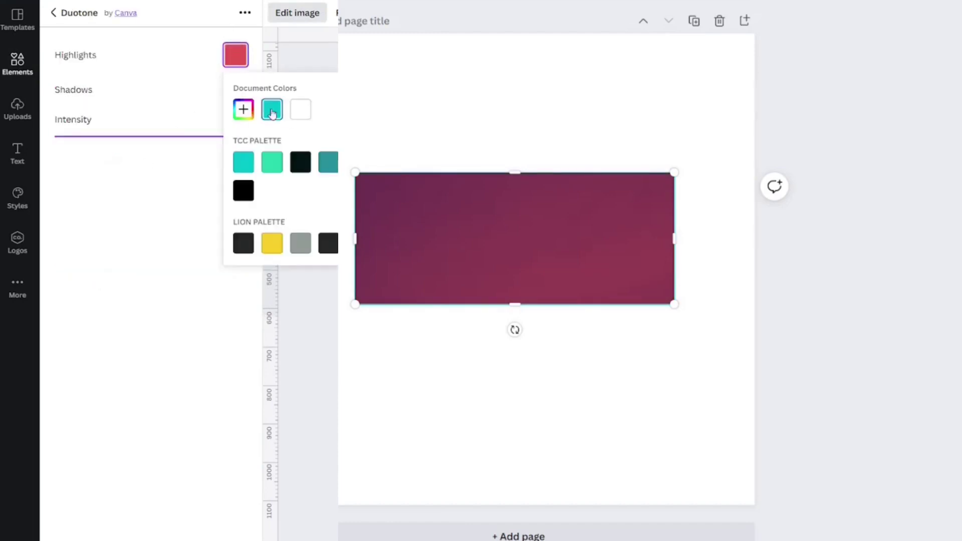
{"action": "left_click", "coordinate": [272, 109]}
{"action": "left_click", "coordinate": [235, 88]}
{"action": "left_click", "coordinate": [267, 144]}
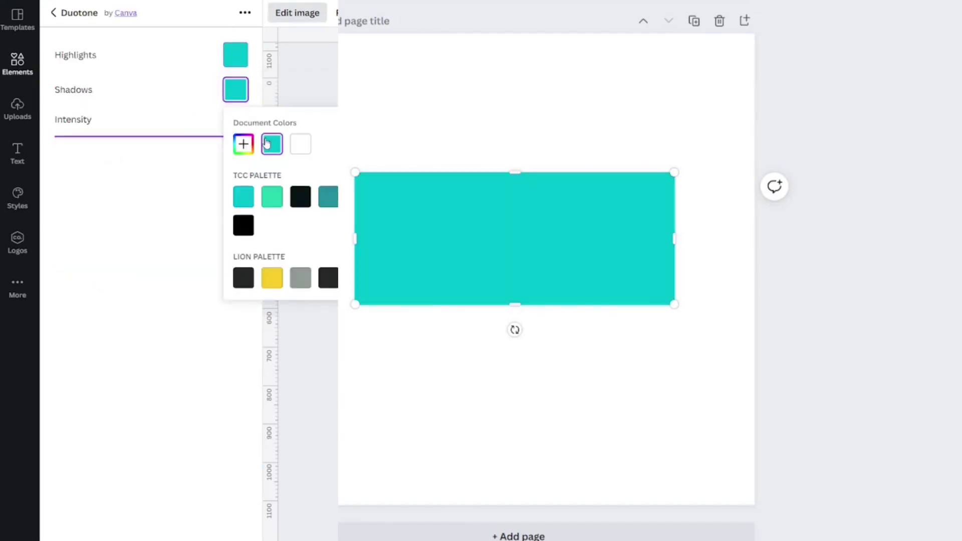
{"action": "left_click", "coordinate": [168, 413]}
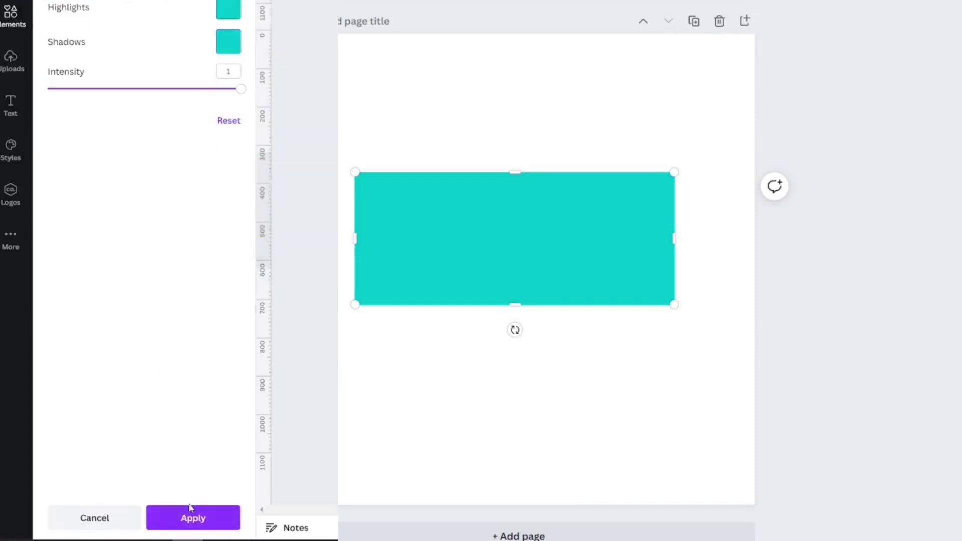
{"action": "left_click", "coordinate": [190, 520]}
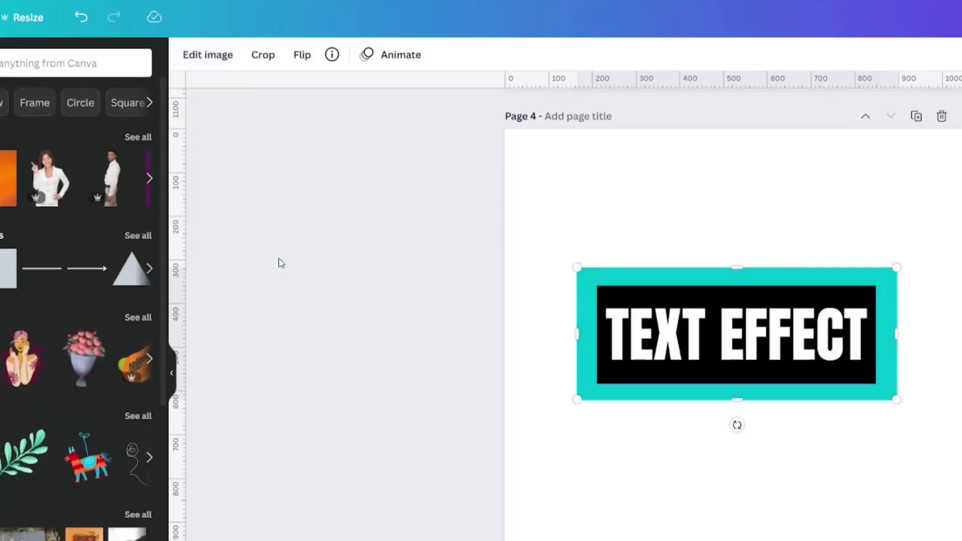
- Select the teal band and add the Page Lift shadow, found by searching 'SHAD'
{"action": "left_click", "coordinate": [603, 268]}
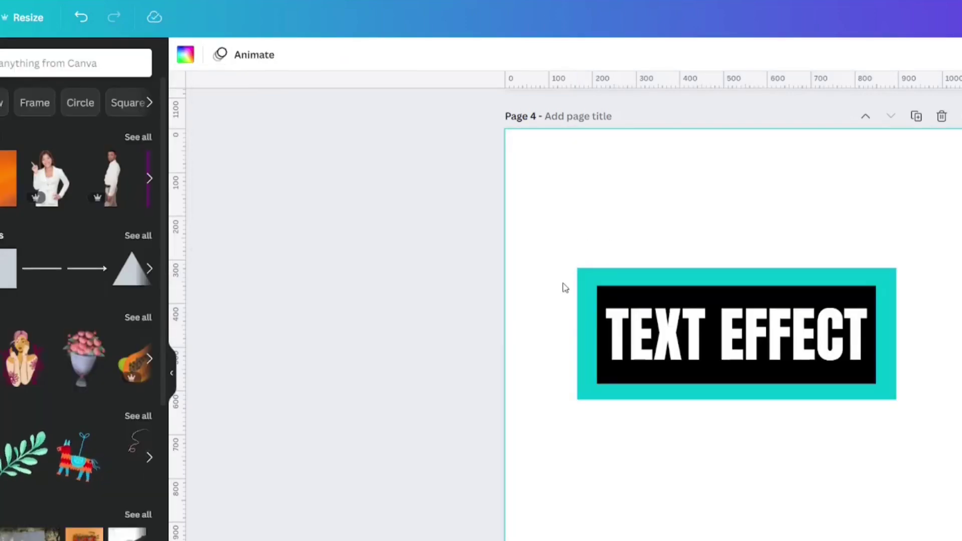
{"action": "left_click", "coordinate": [596, 280]}
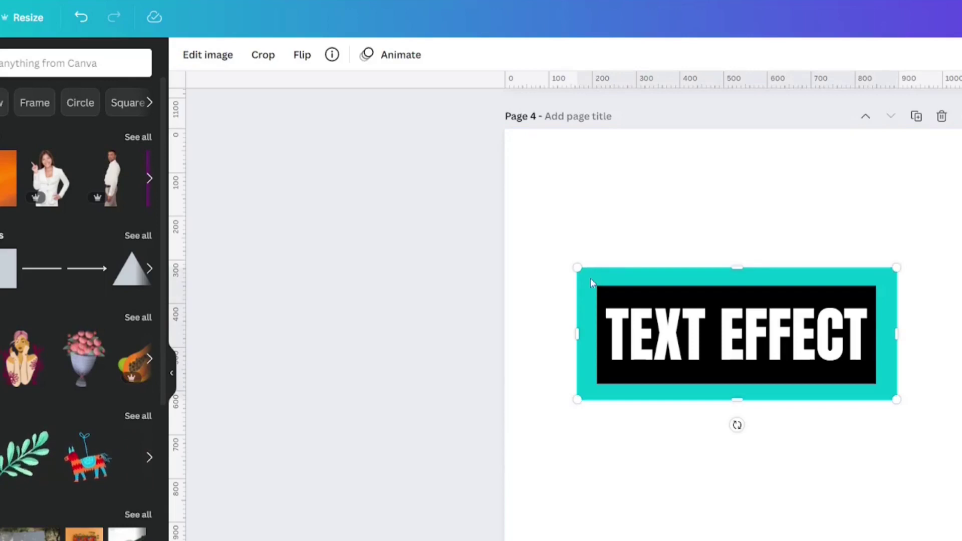
{"action": "left_click", "coordinate": [206, 55]}
{"action": "double_click", "coordinate": [127, 47]}
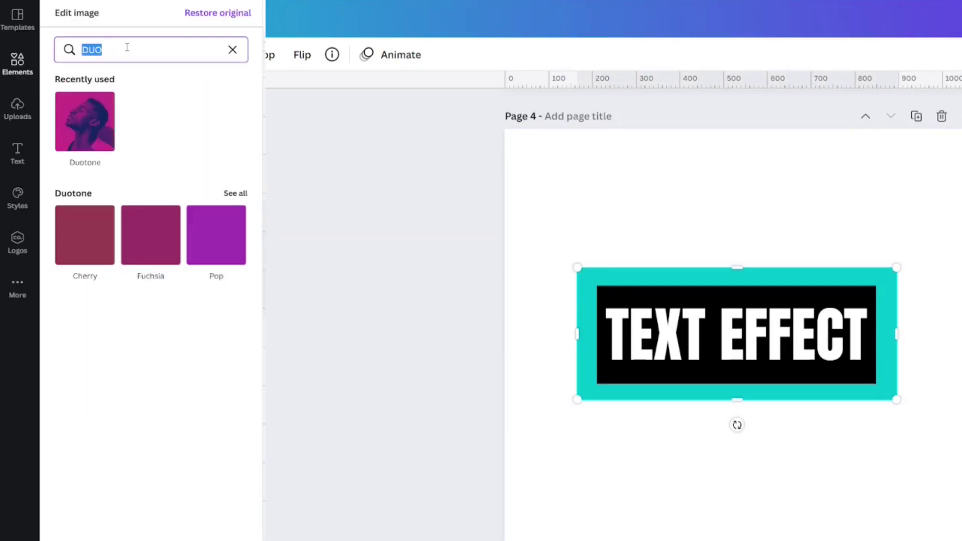
{"action": "type", "text": "SHADOW"}
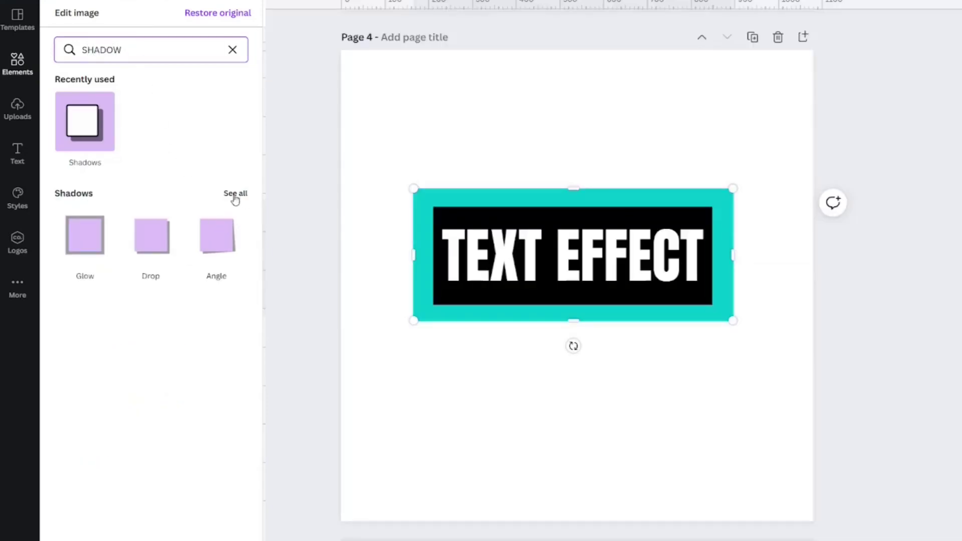
{"action": "left_click", "coordinate": [235, 196]}
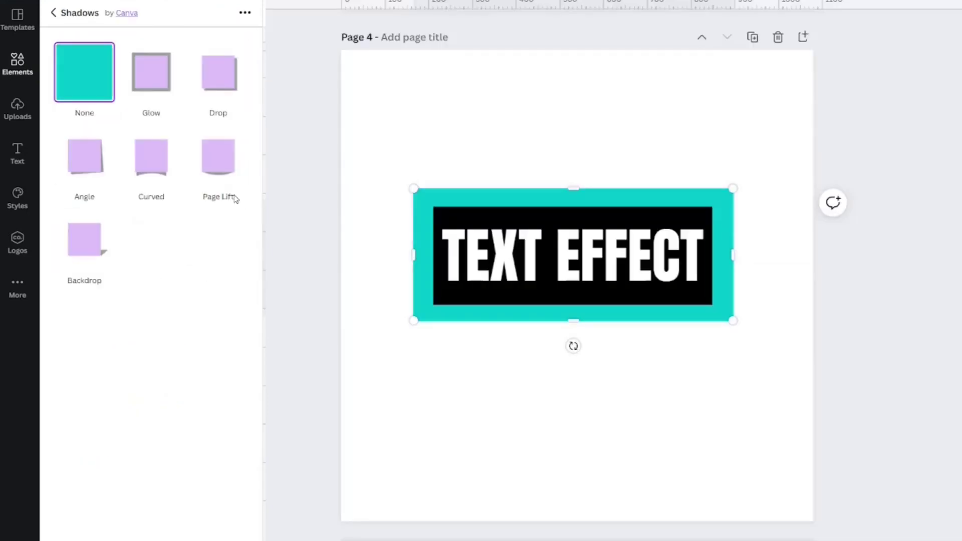
{"action": "left_click", "coordinate": [215, 167]}
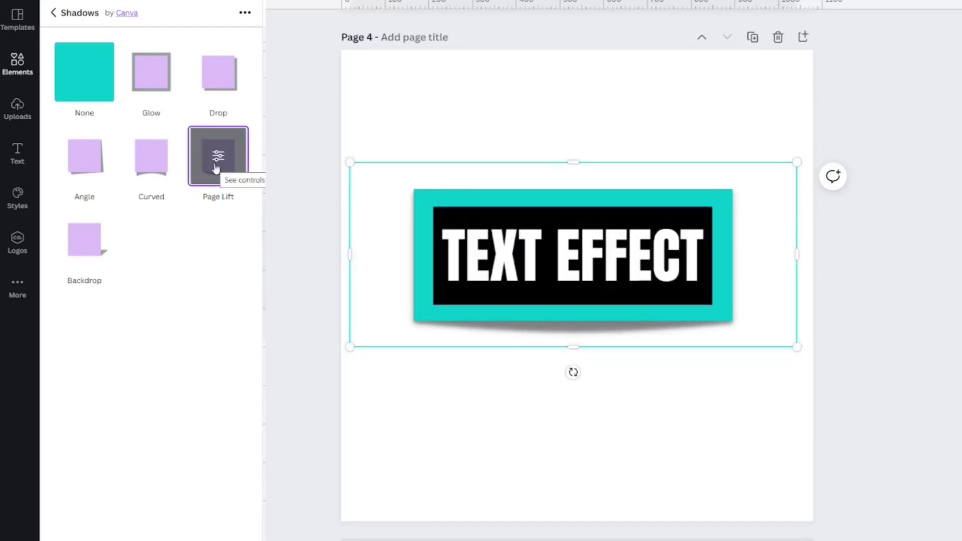